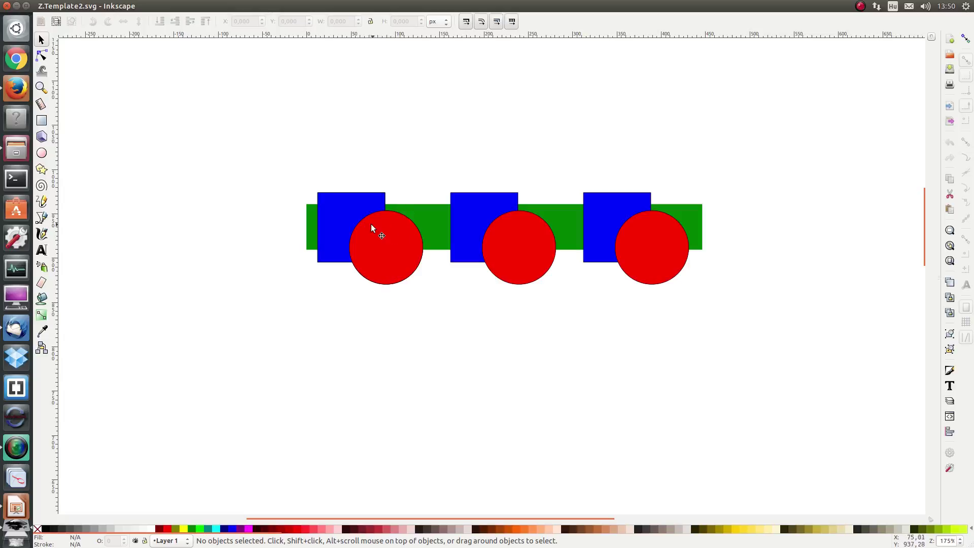
Apply the Filters > Bevels > Button filter to the first blue-square/red-circle group.
click(351, 203)
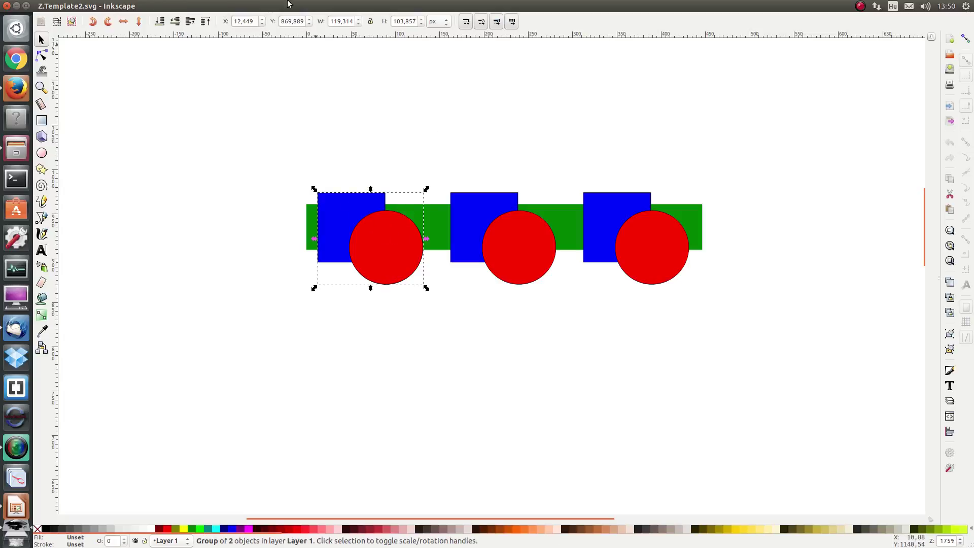
click(207, 6)
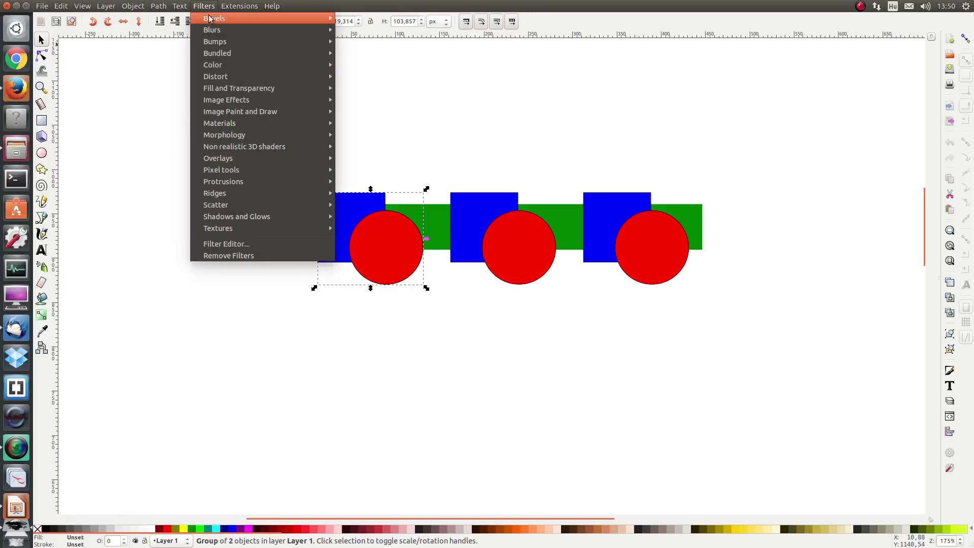
mouse_move(210, 18)
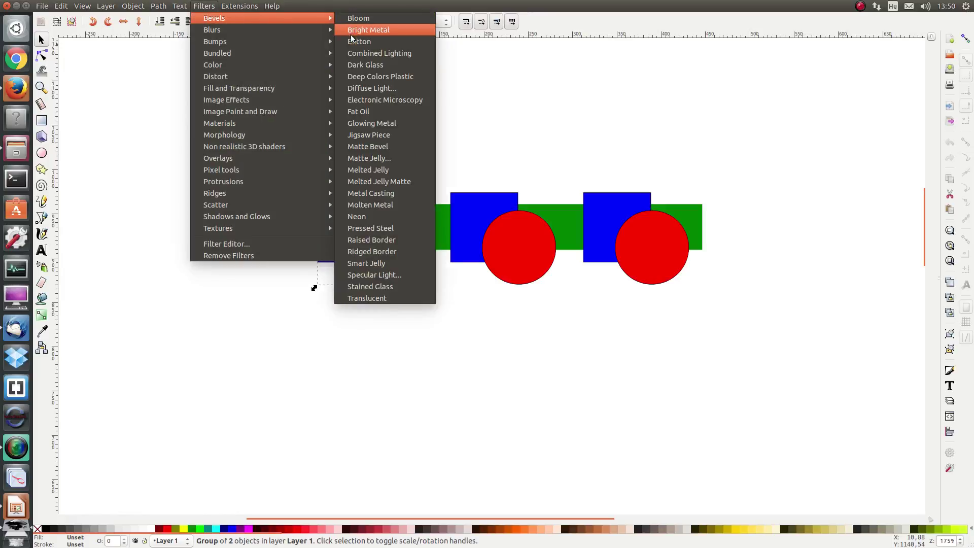
click(351, 40)
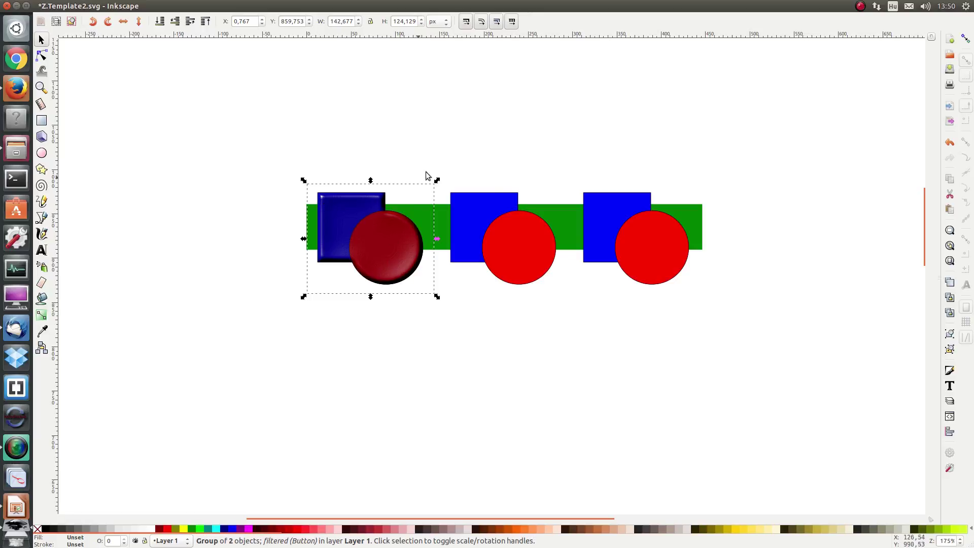
Select the middle group, apply the Filters > Distort > Swirl filter, then deselect it.
click(465, 136)
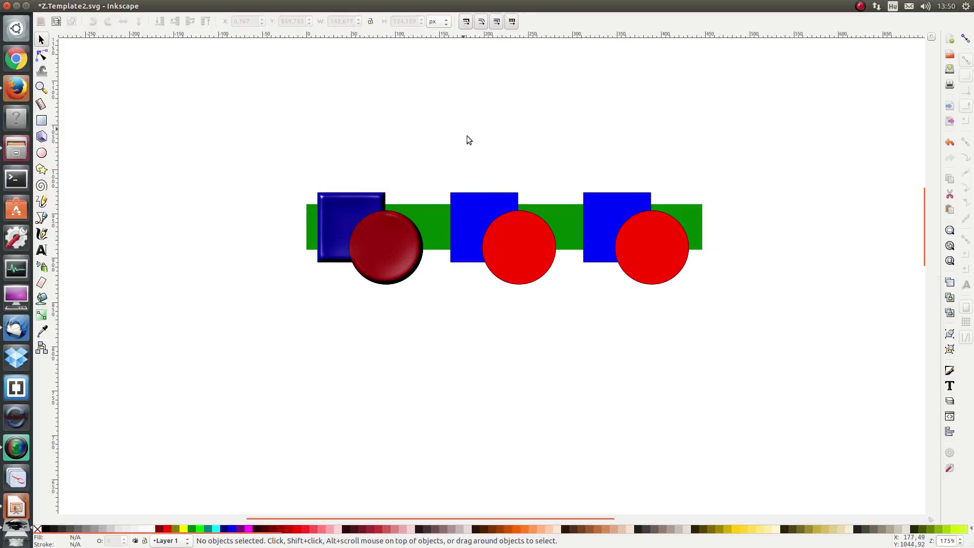
click(501, 224)
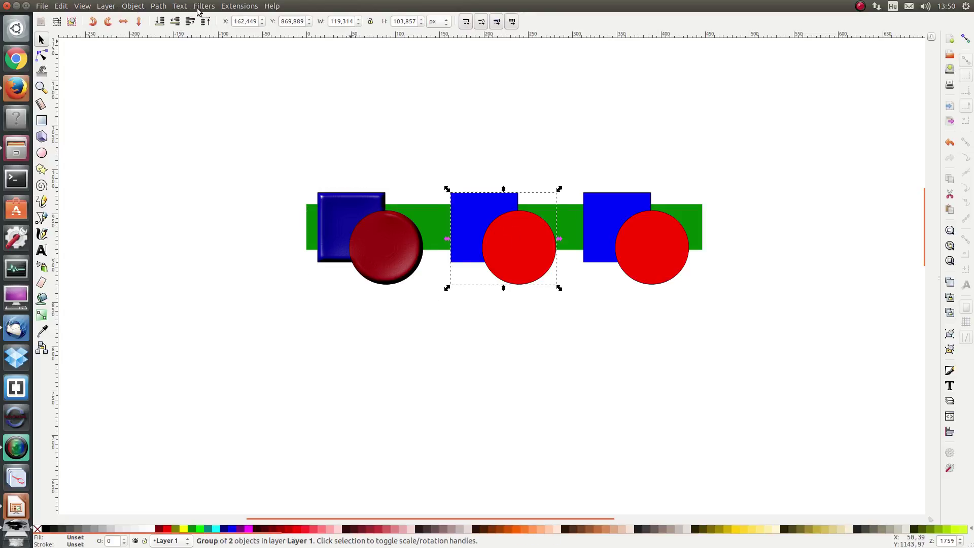
click(203, 6)
mouse_move(224, 91)
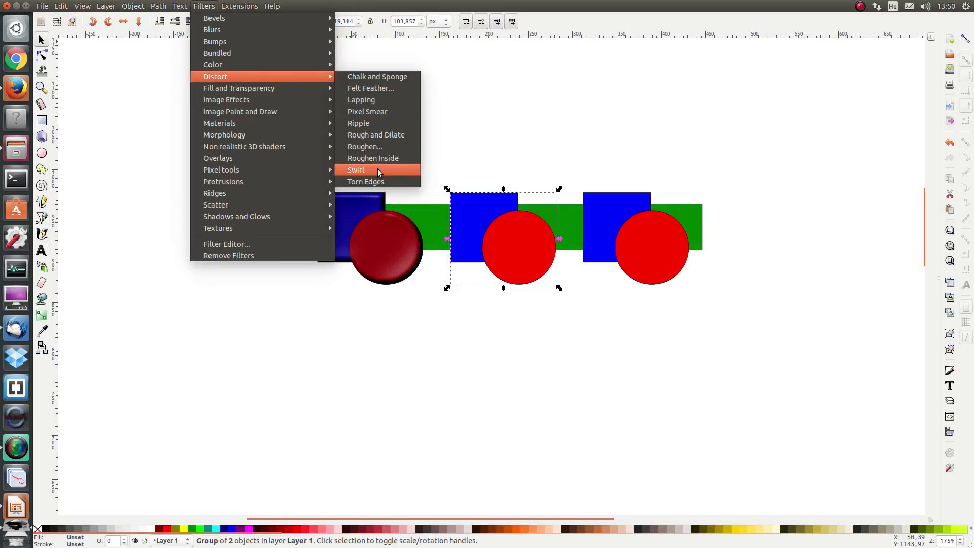
click(378, 169)
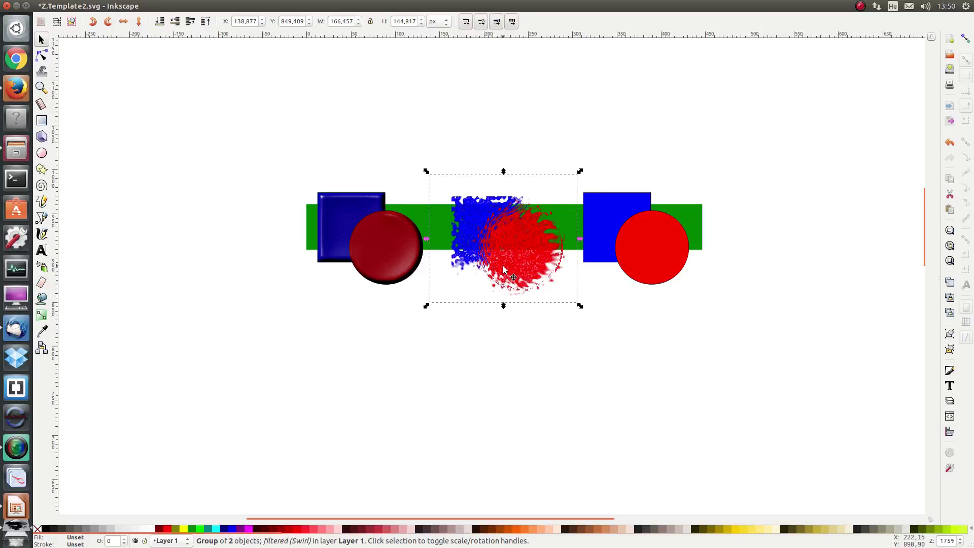
click(468, 136)
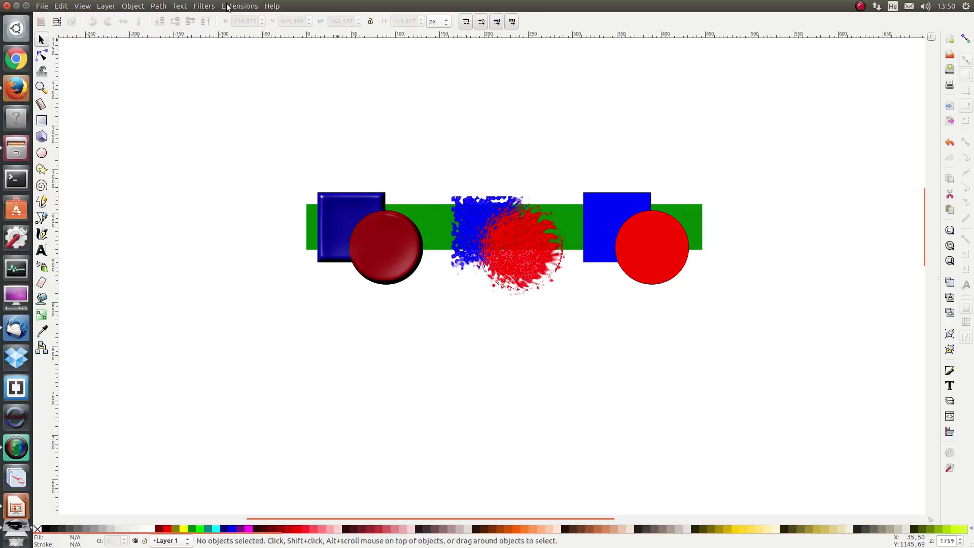
click(213, 7)
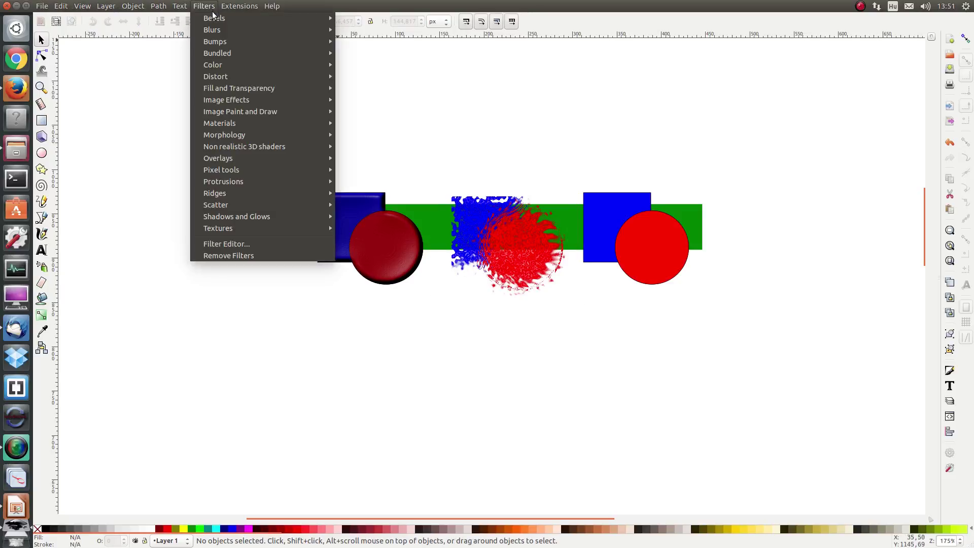
mouse_move(213, 18)
mouse_move(219, 34)
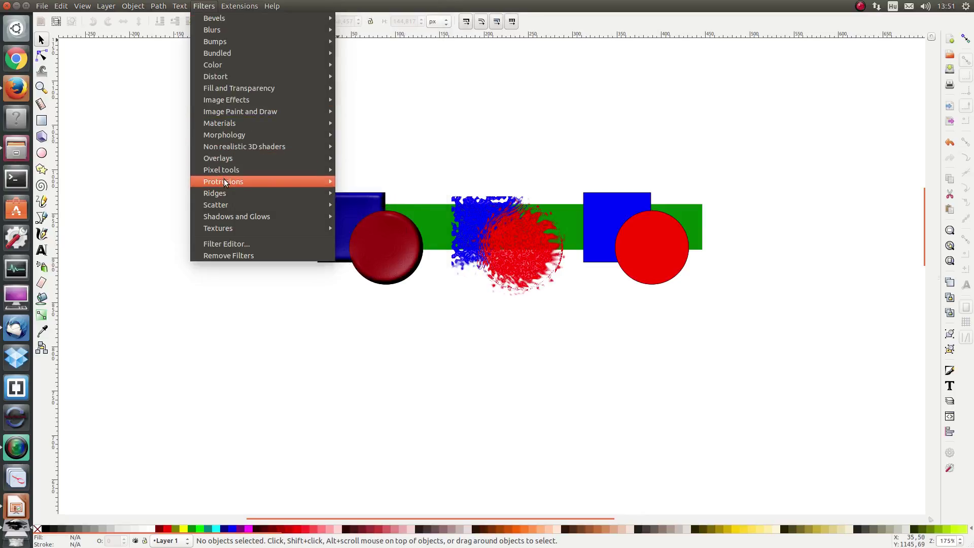
mouse_move(306, 182)
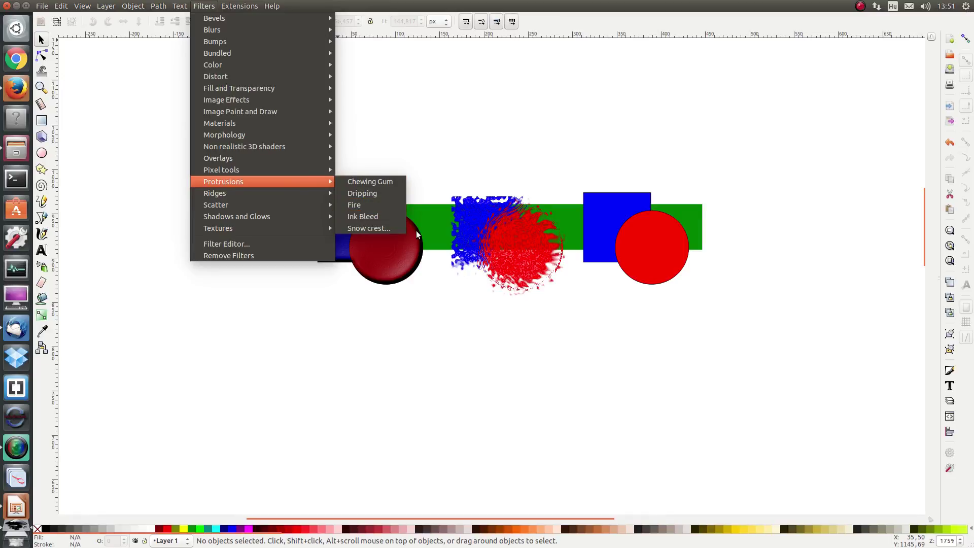
click(553, 152)
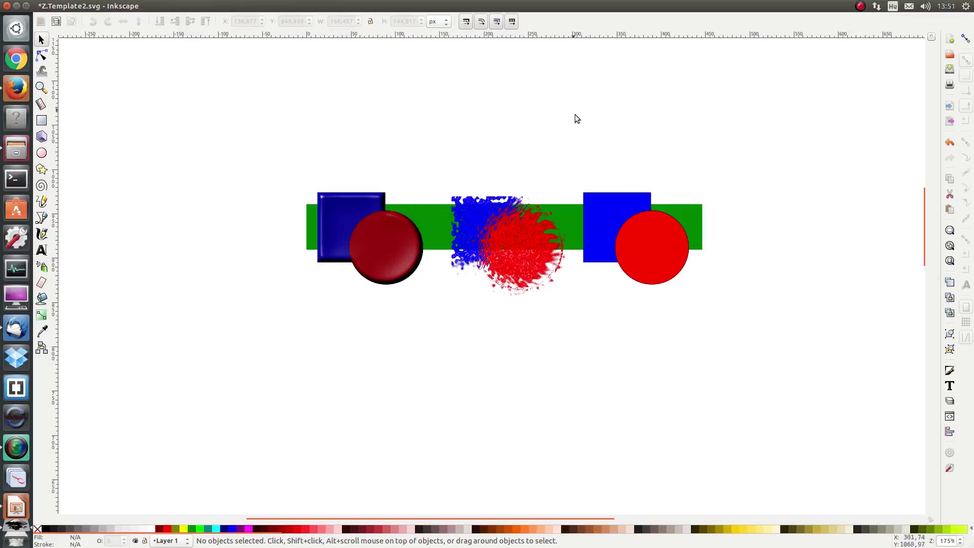
Select the right-hand group and open the Filters > Protrusions > Snow crest settings dialog.
click(626, 212)
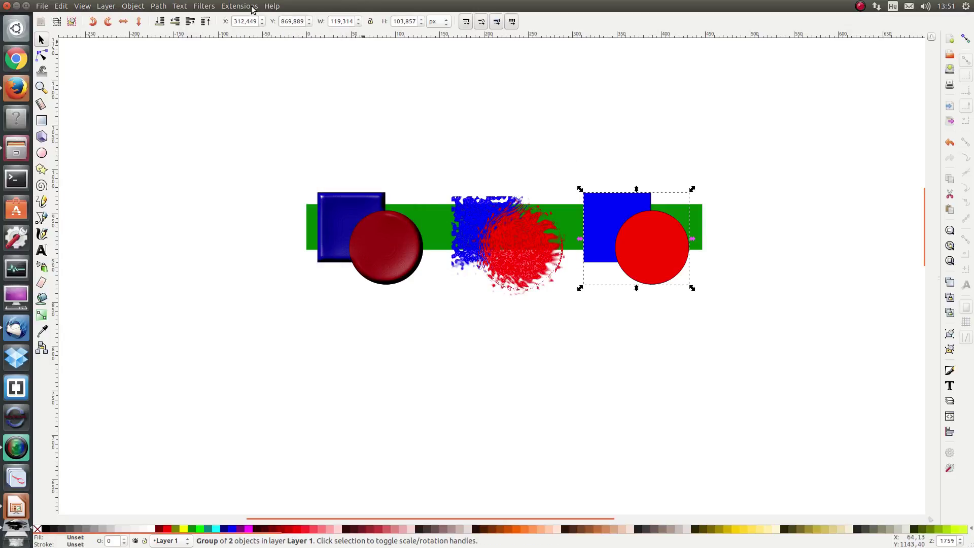
click(205, 6)
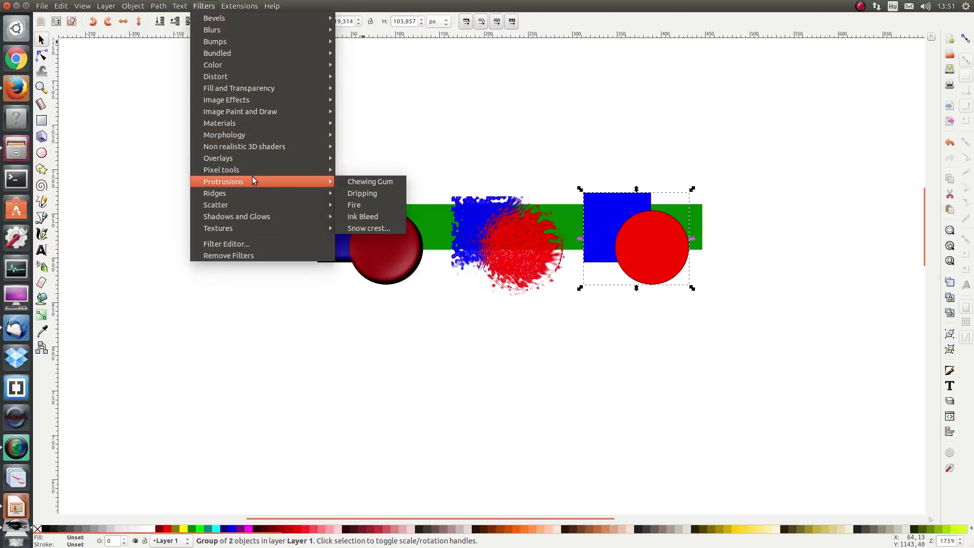
click(366, 228)
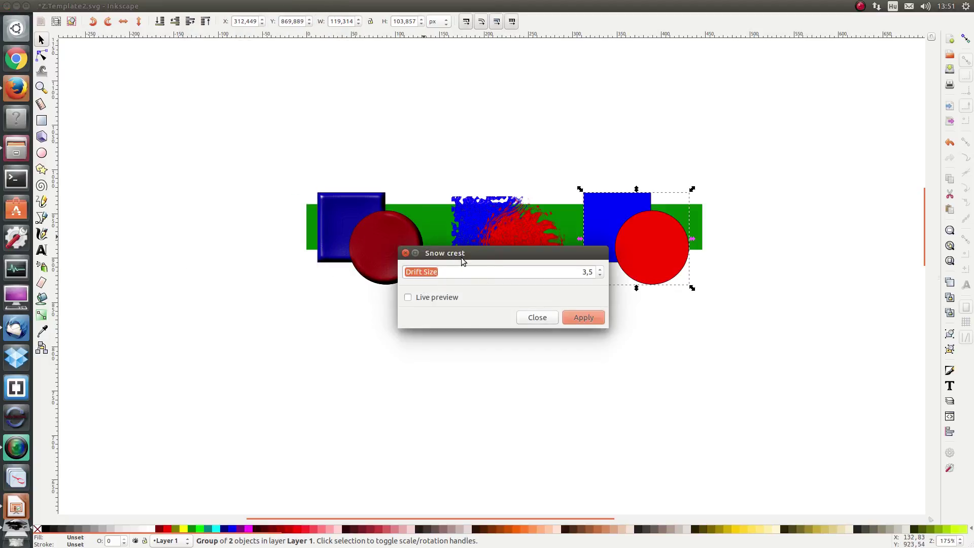
Live-preview Snow crest, raising then lowering Drift Size to 1,4, and close without applying.
drag(473, 253, 463, 310)
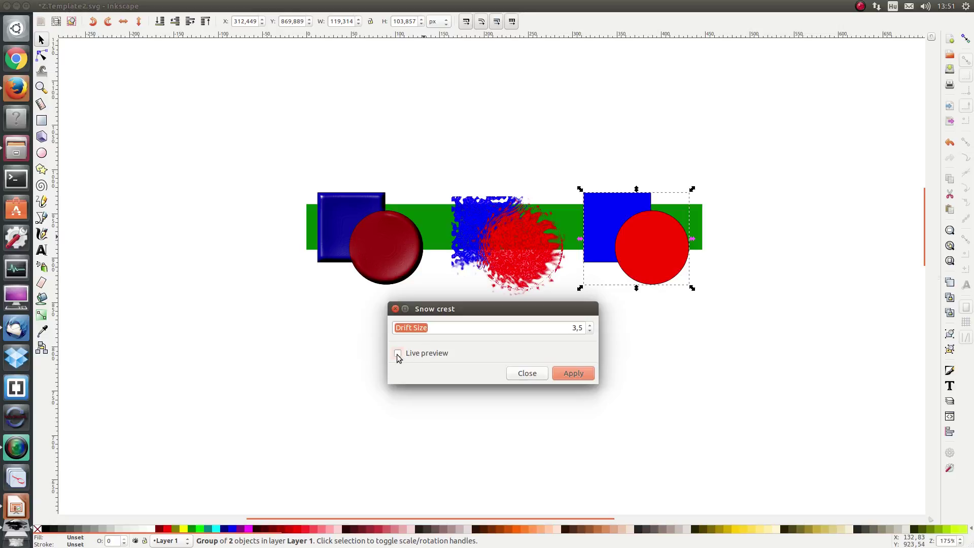
click(397, 354)
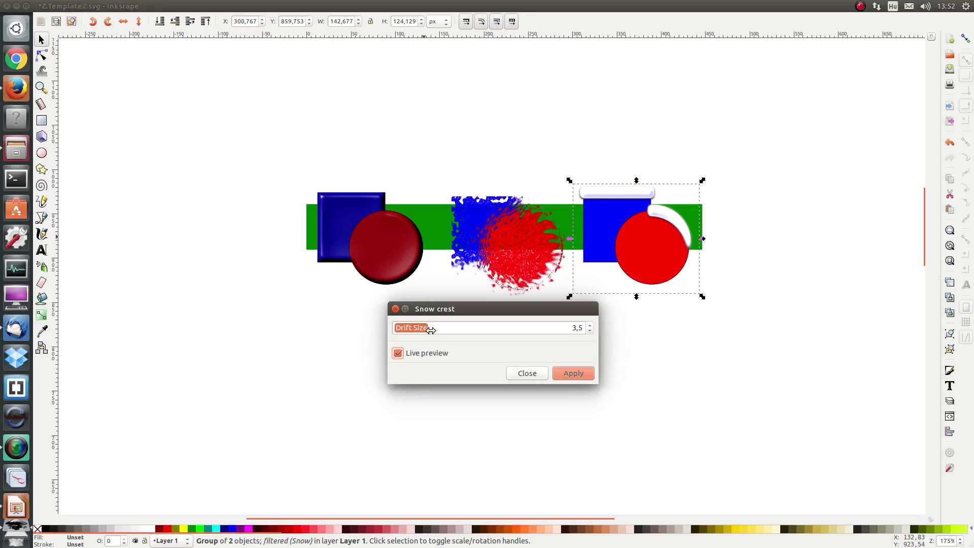
drag(426, 327, 467, 333)
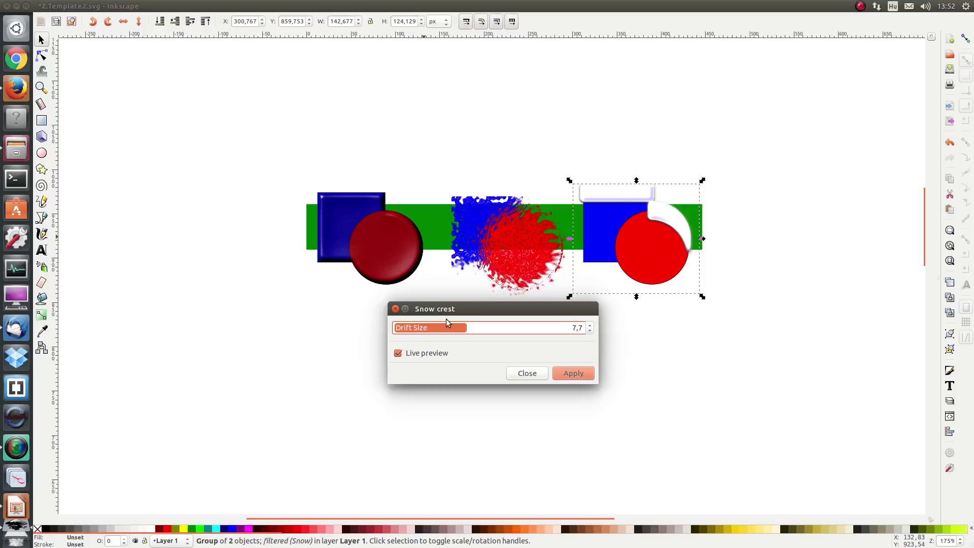
drag(433, 327, 406, 328)
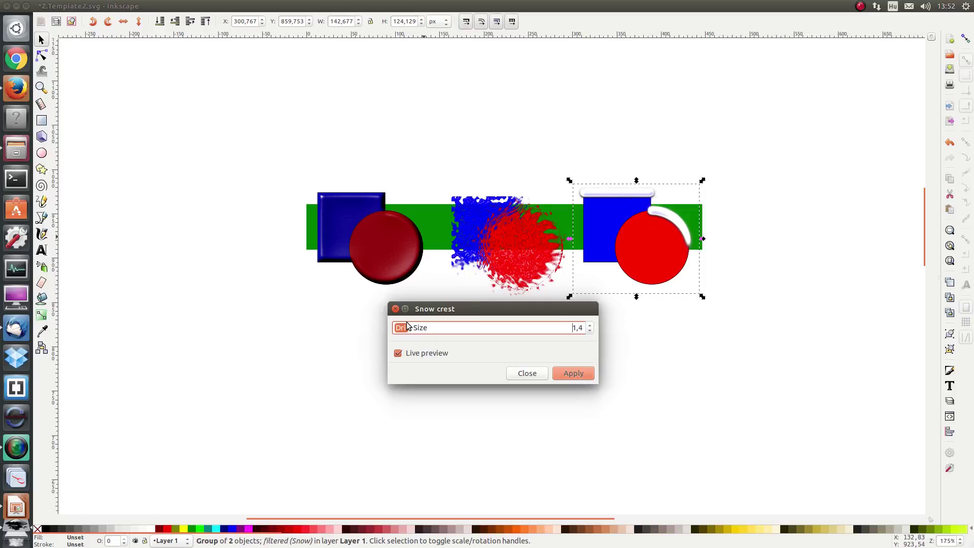
click(536, 374)
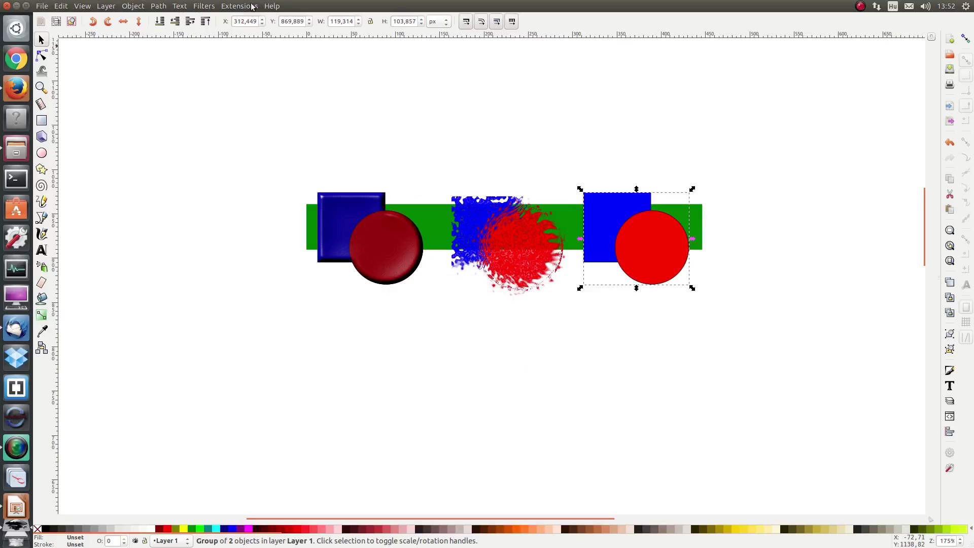
click(216, 6)
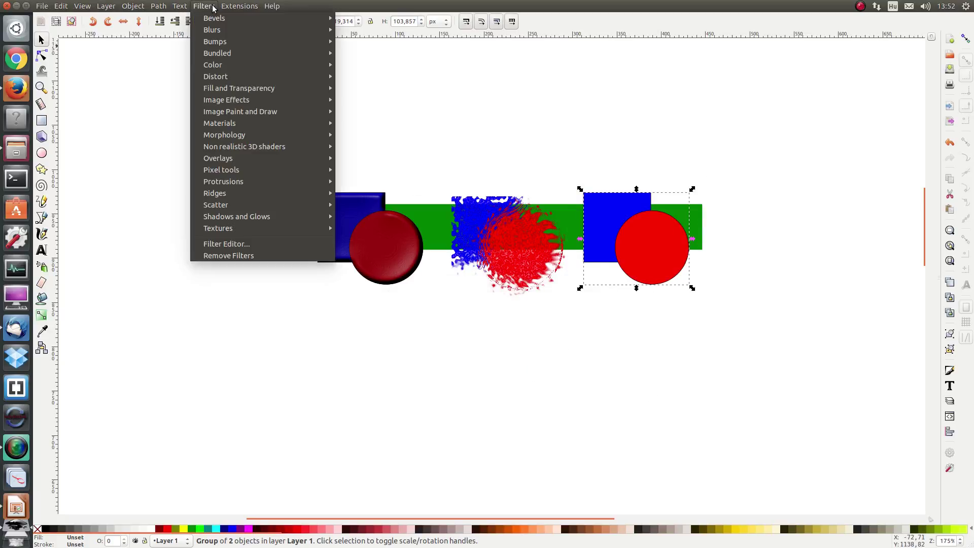
click(208, 255)
Select all three groups and strip their filters with Filters > Remove Filters.
drag(272, 131, 572, 327)
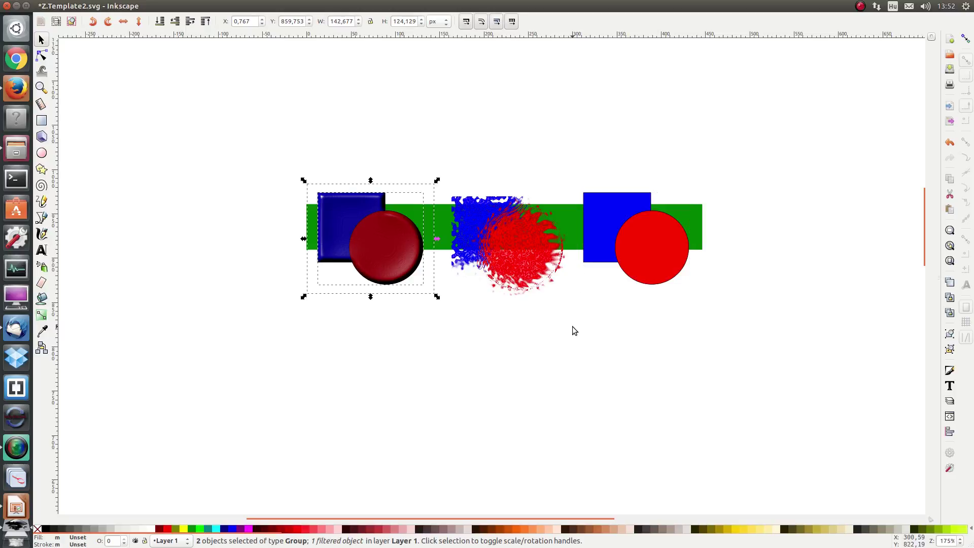
shift+click(525, 268)
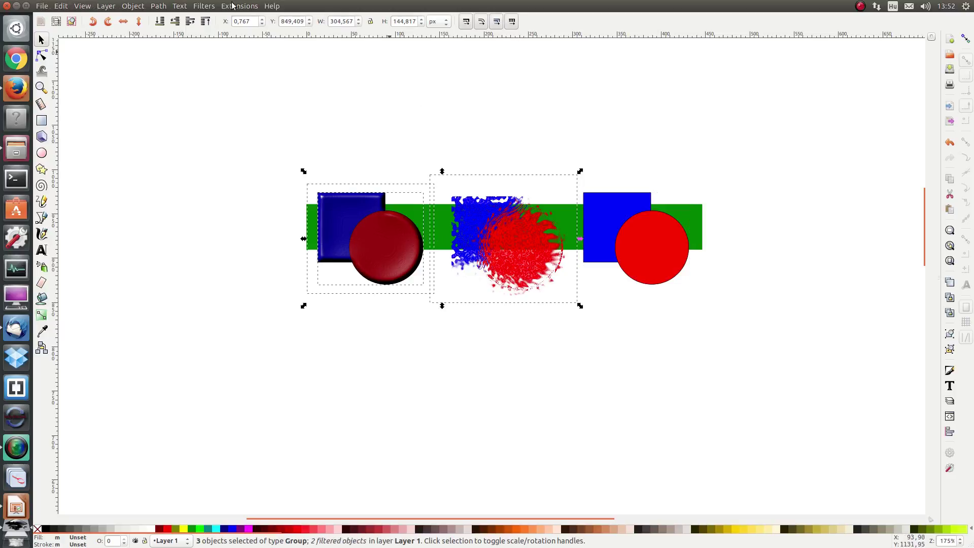
click(213, 9)
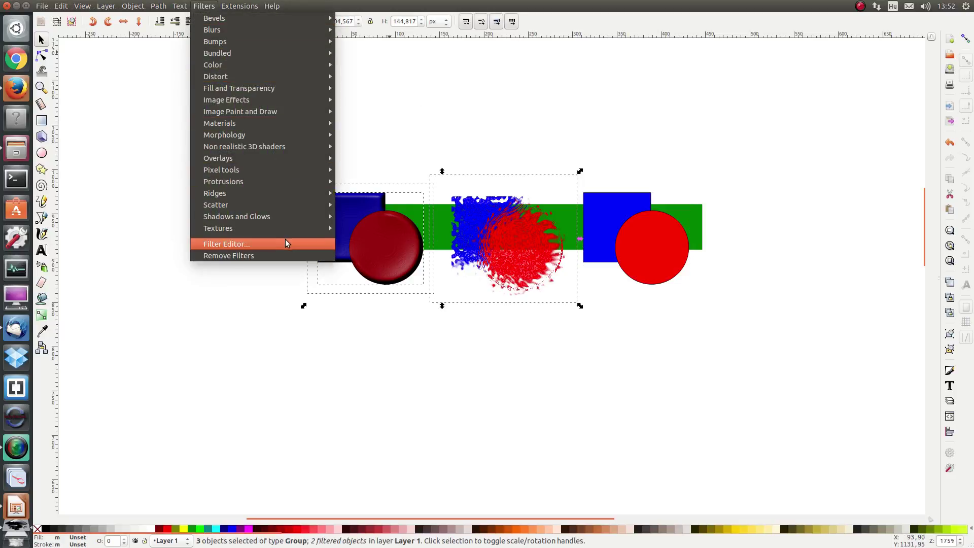
click(281, 257)
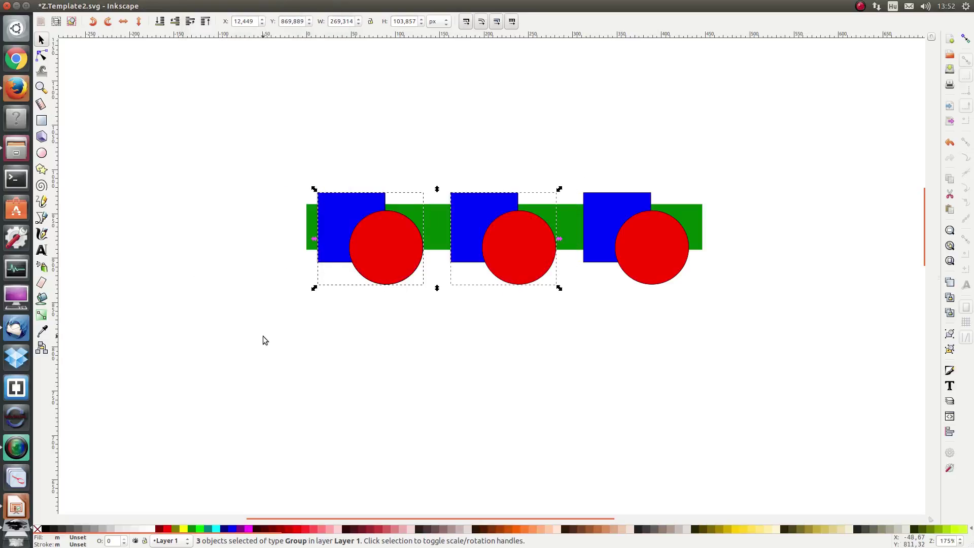
Click the left, middle and right groups in turn, ending with the left group selected.
key(Escape)
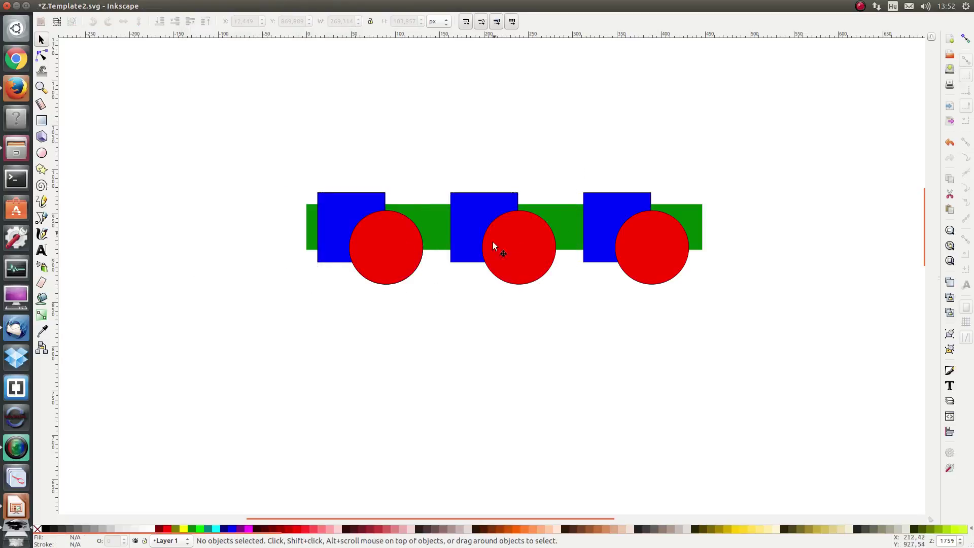
click(374, 260)
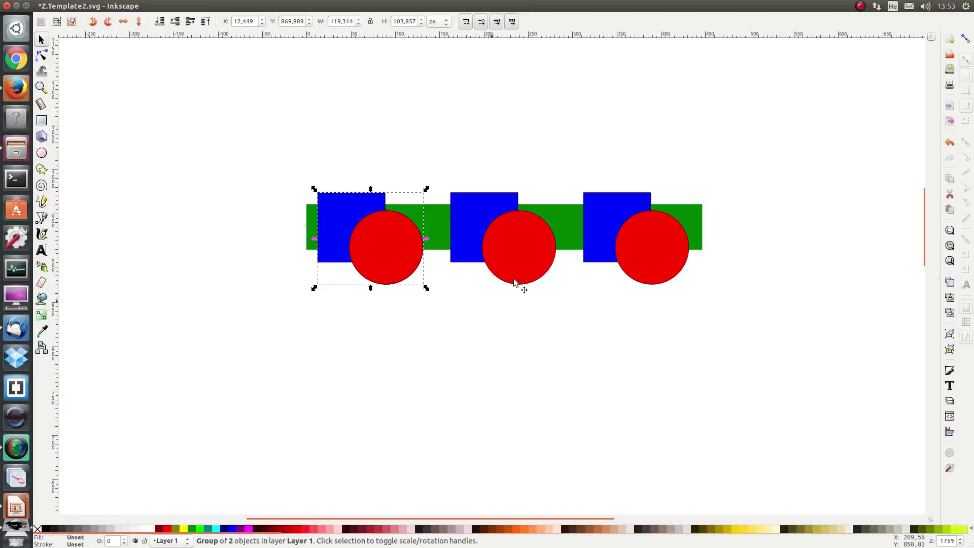
click(547, 249)
click(648, 244)
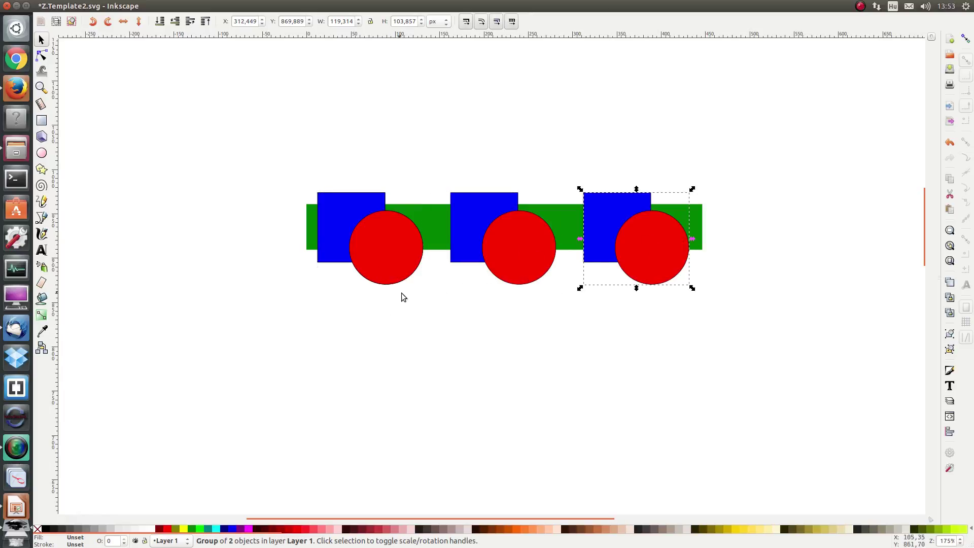
click(384, 262)
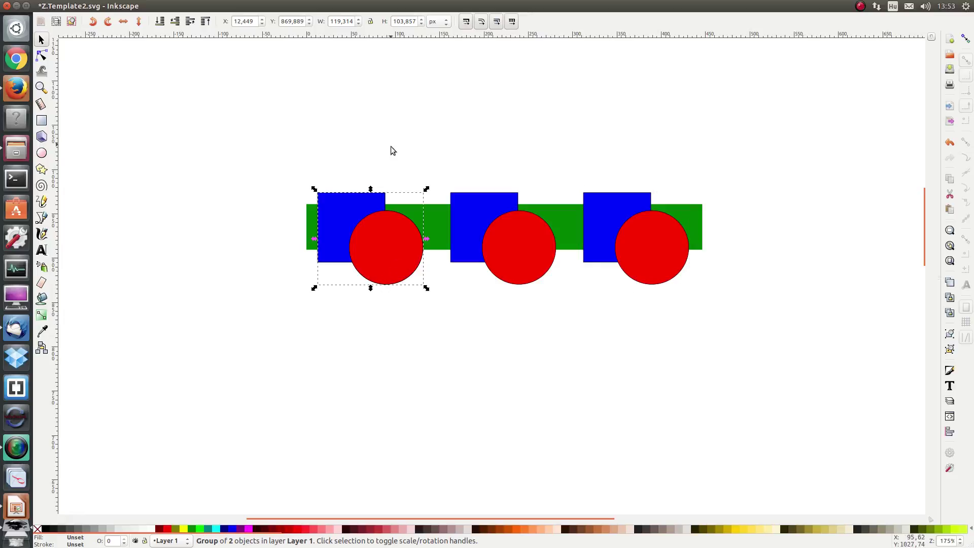
Reapply the Bevels > Button filter to the left group, then select the middle group.
click(240, 6)
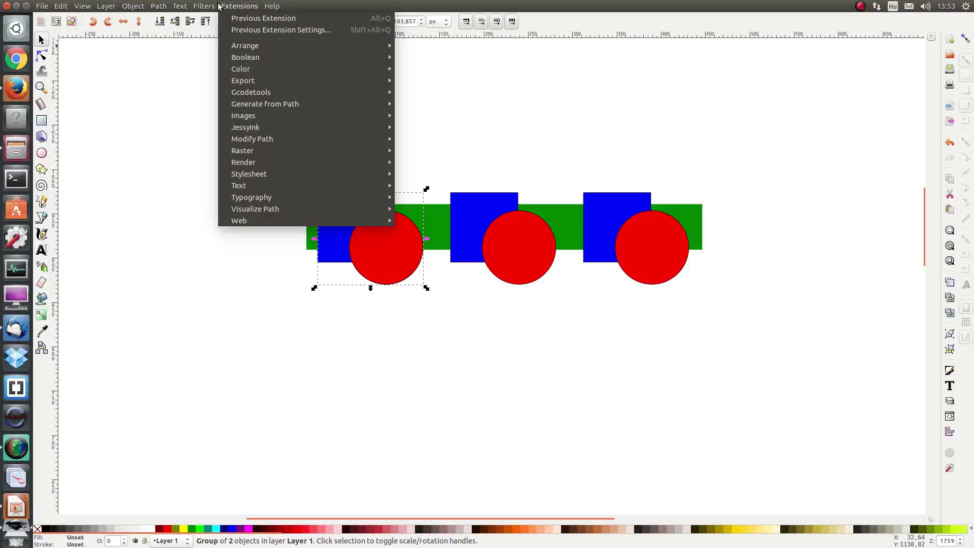
mouse_move(217, 6)
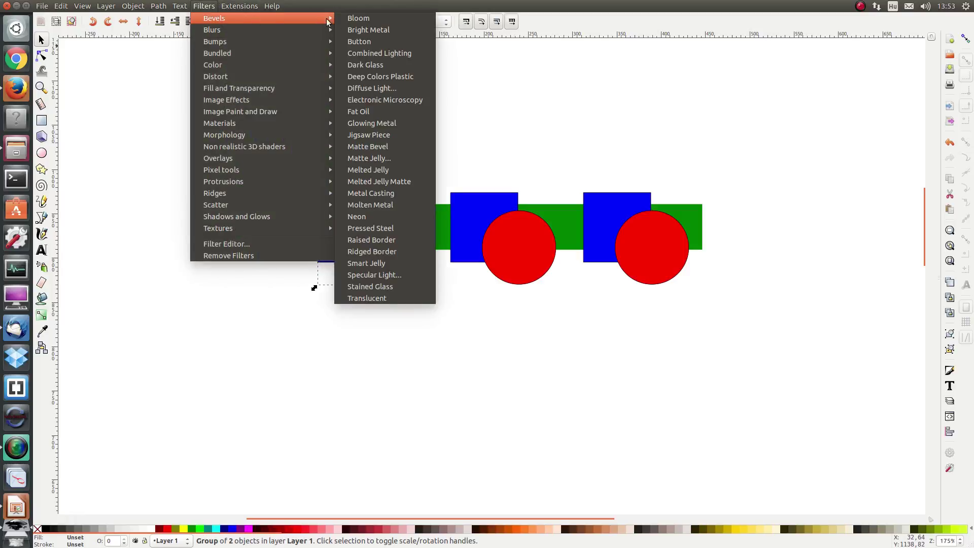
click(361, 44)
click(486, 224)
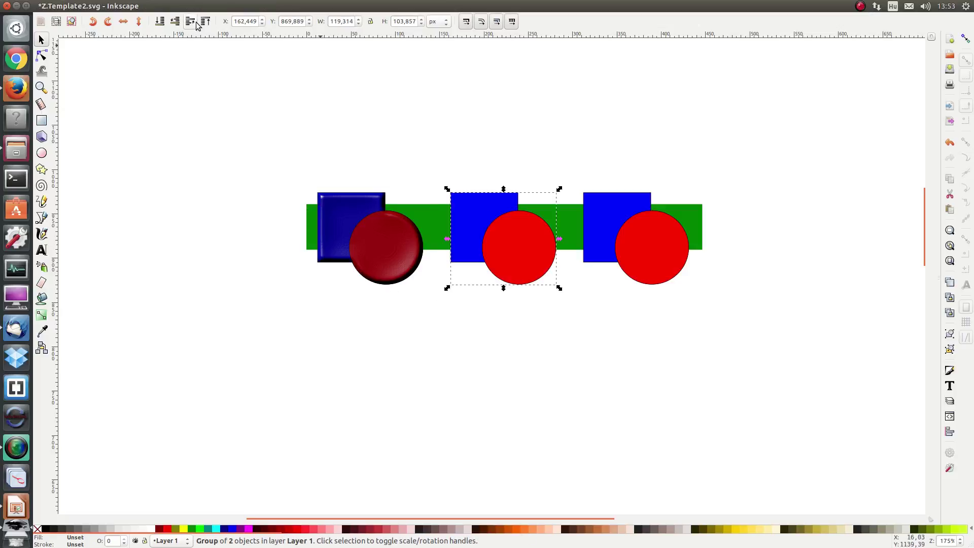
click(83, 6)
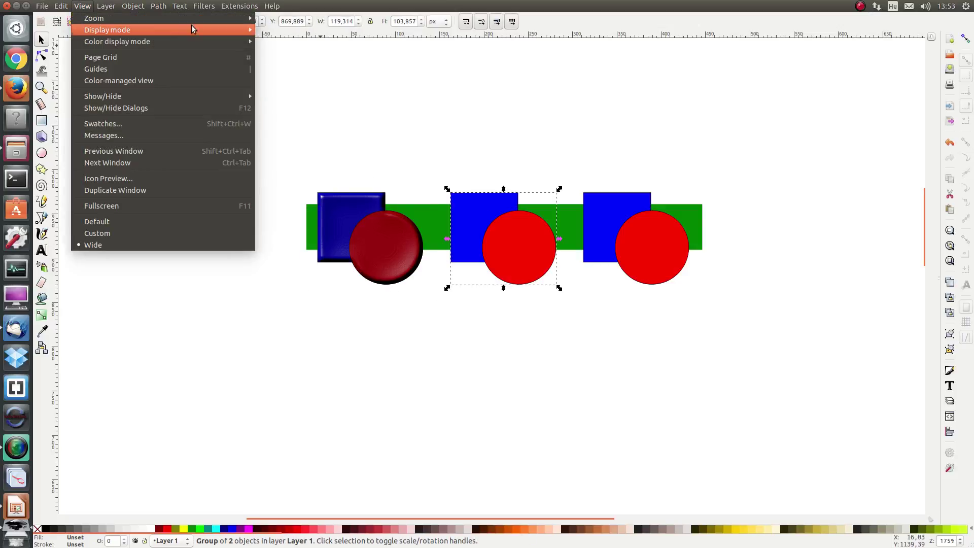
Set View > Display mode to No Filters, then click each group to confirm the left keeps Button.
mouse_move(242, 29)
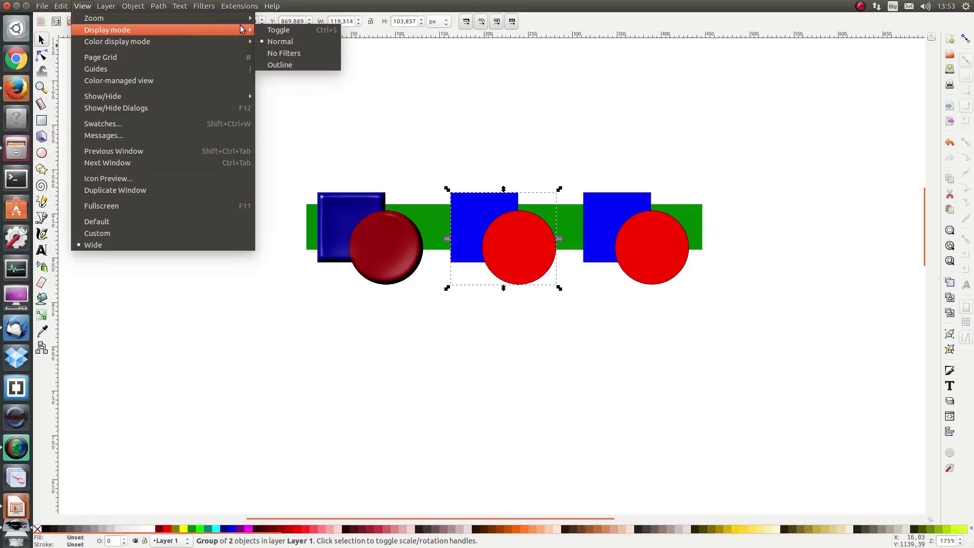
click(278, 56)
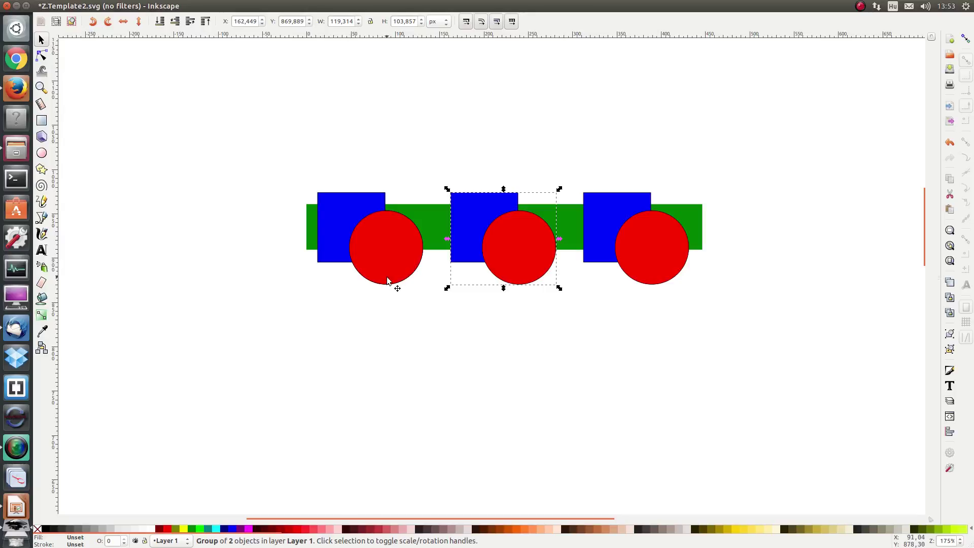
click(382, 262)
click(417, 111)
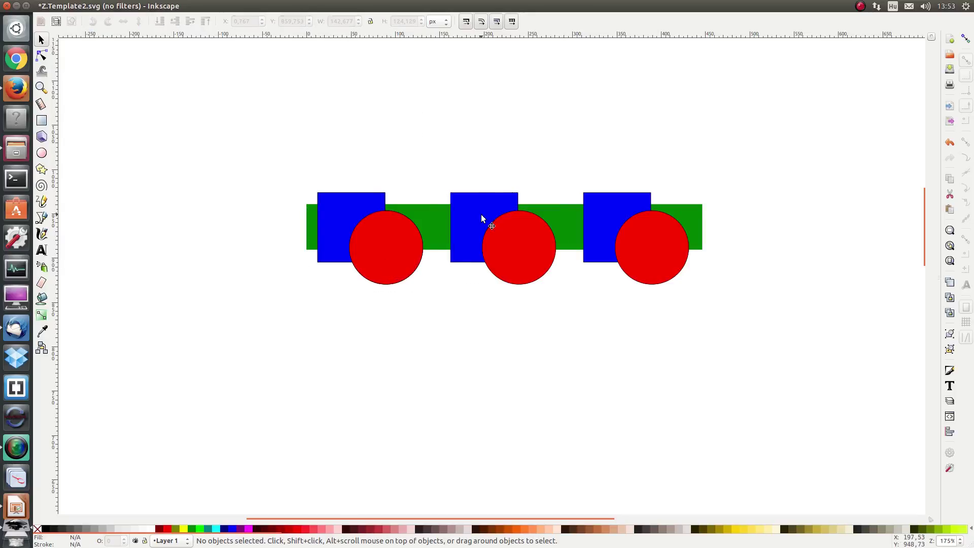
click(481, 214)
click(622, 235)
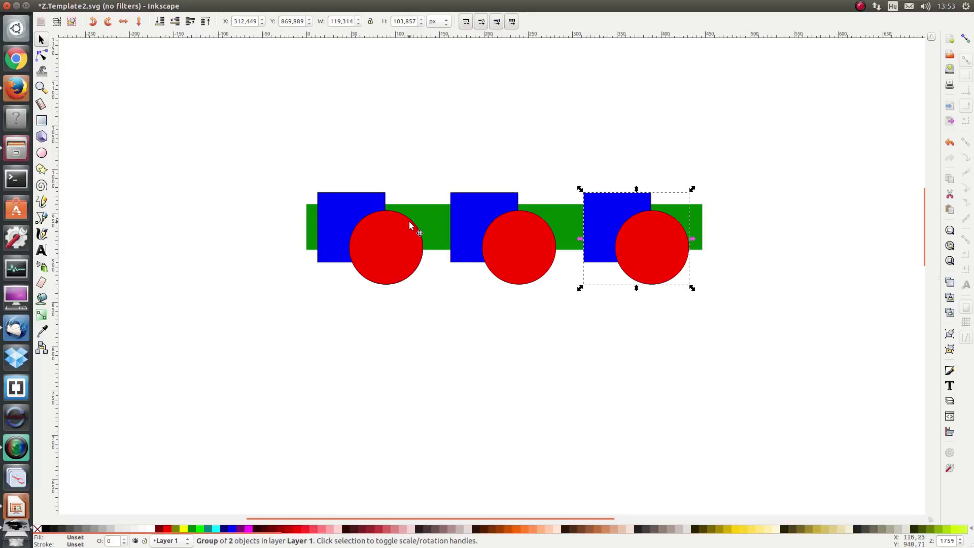
click(393, 234)
mouse_move(157, 6)
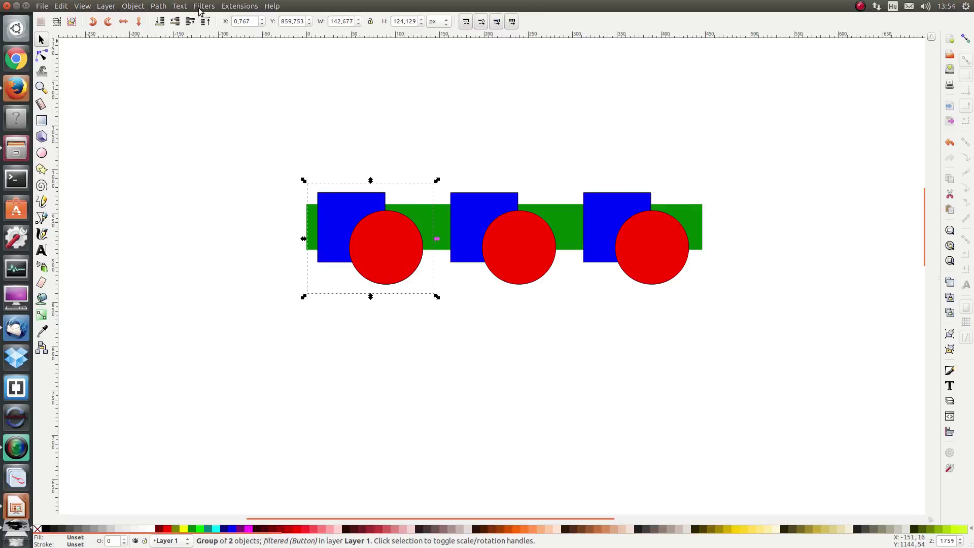
click(82, 7)
mouse_move(119, 32)
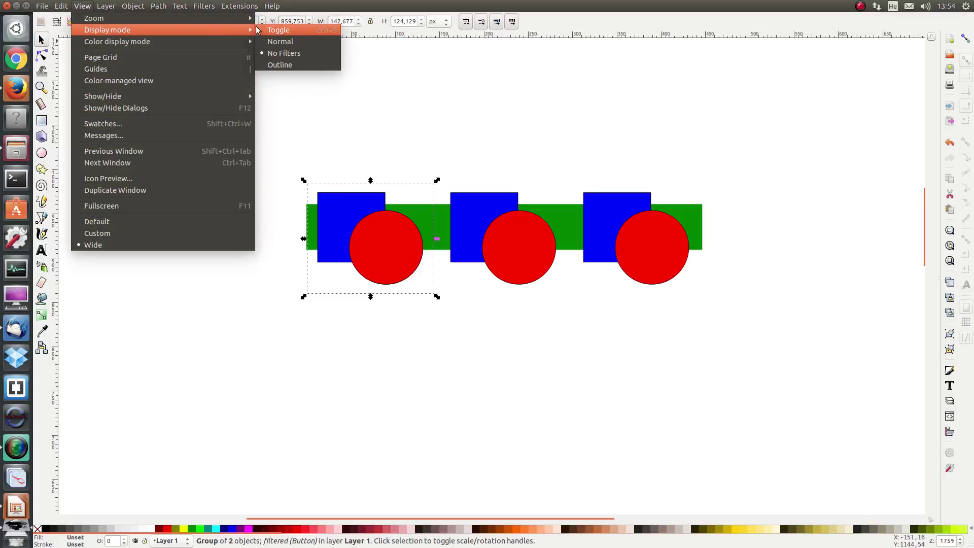
click(279, 64)
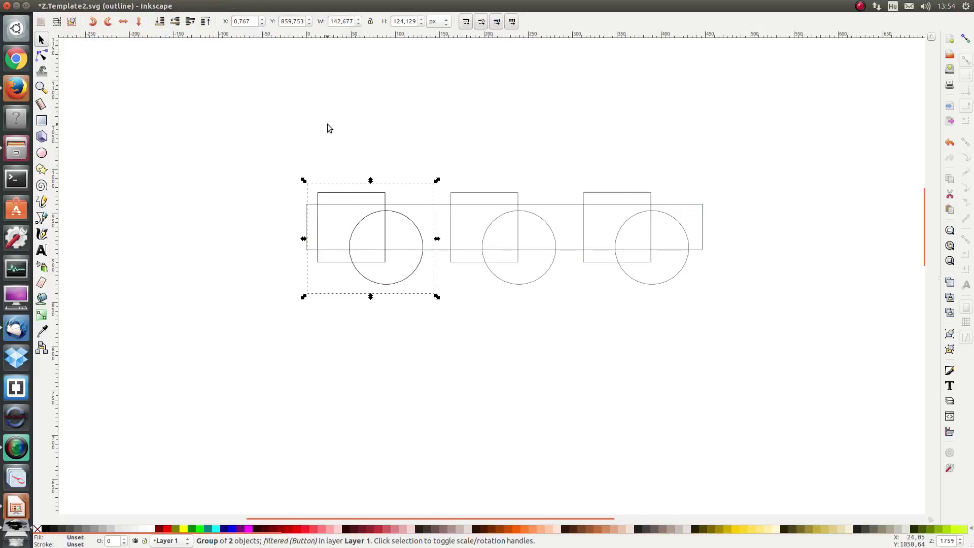
key(Escape)
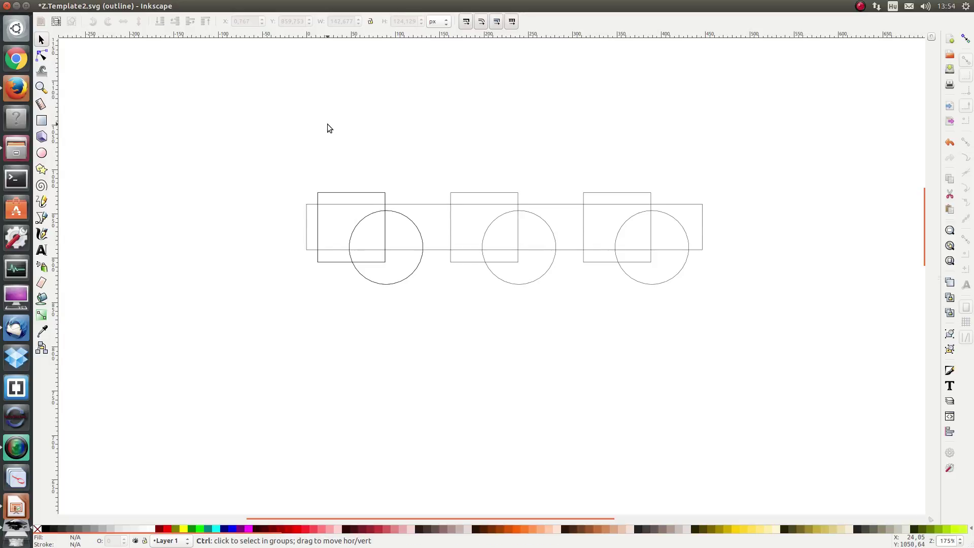
key(ctrl+KP_5)
key(ctrl+KP_5)
key(ctrl+KP_5)
key(ctrl+KP_5)
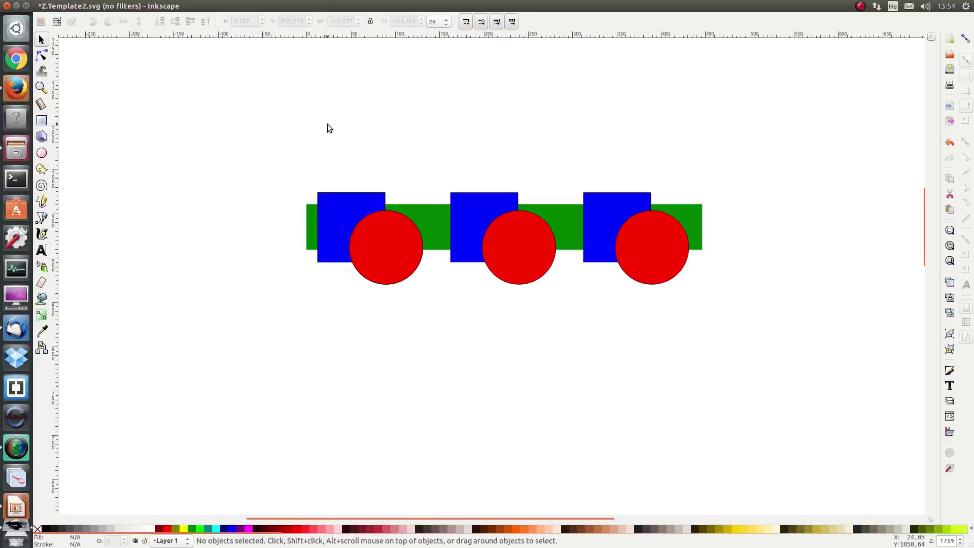
key(ctrl+KP_5)
key(ctrl+KP_5)
key(ctrl+KP_5)
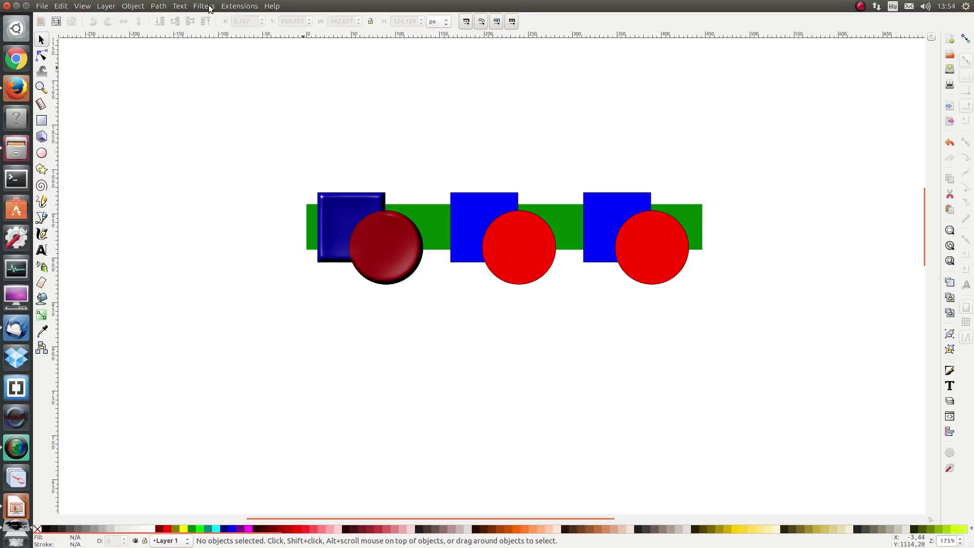
Browse the Filters menu submenus and close it without applying any filter.
click(208, 6)
mouse_move(214, 20)
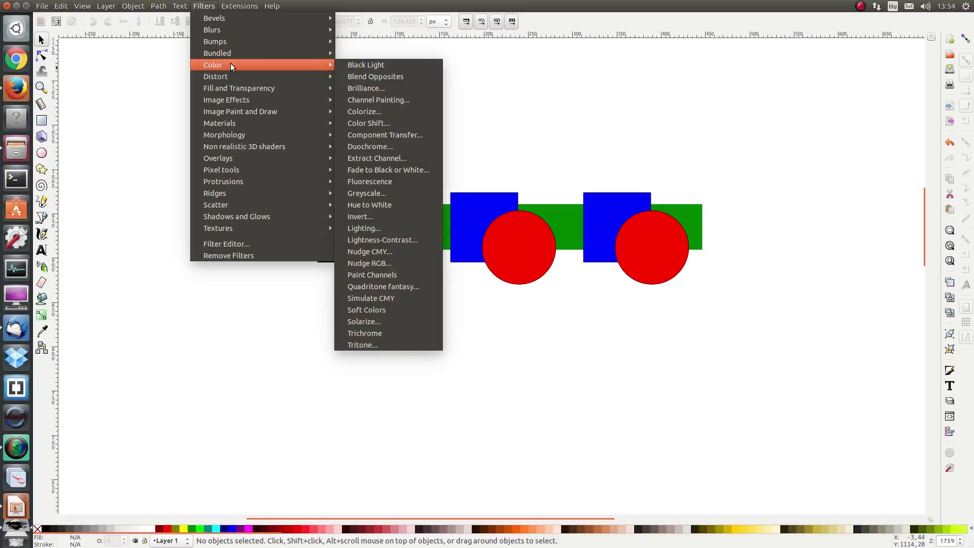
mouse_move(229, 76)
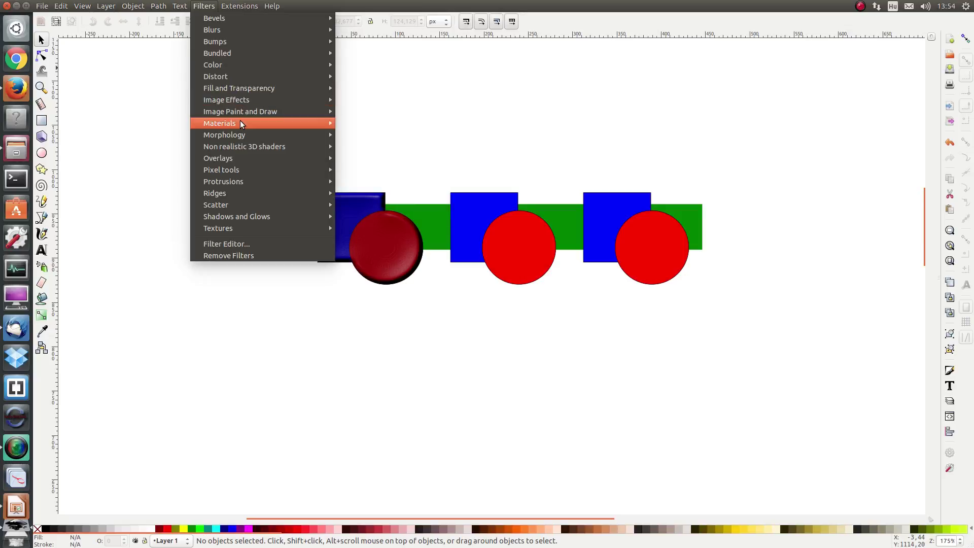
mouse_move(252, 228)
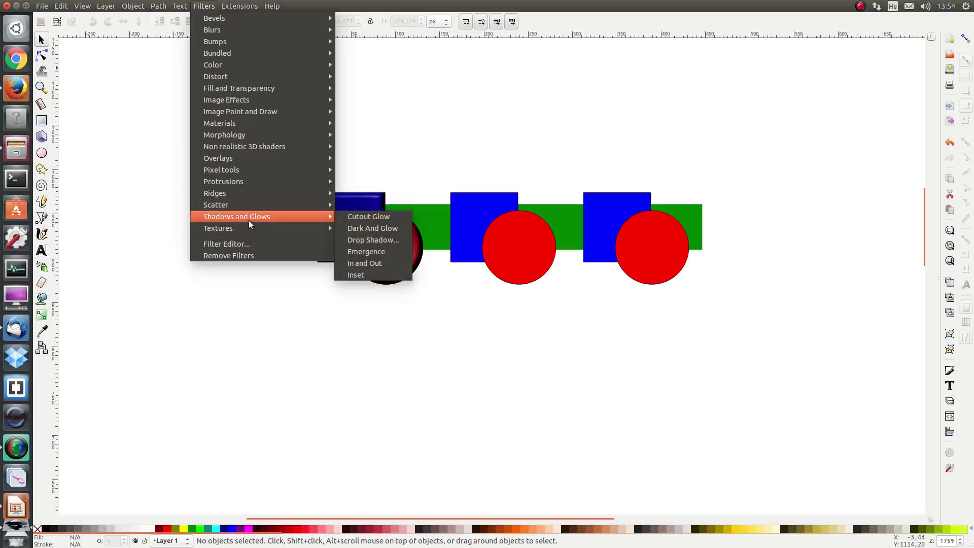
mouse_move(239, 205)
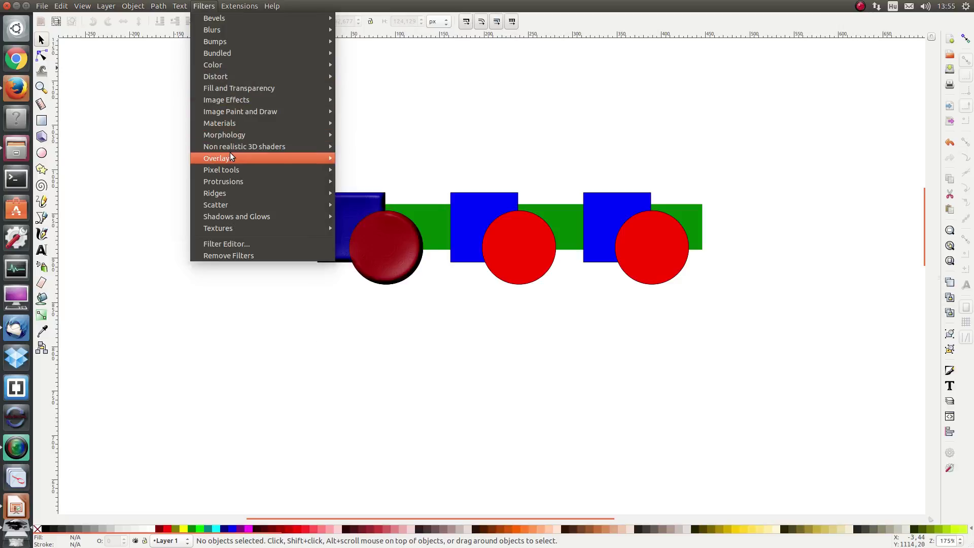
mouse_move(230, 132)
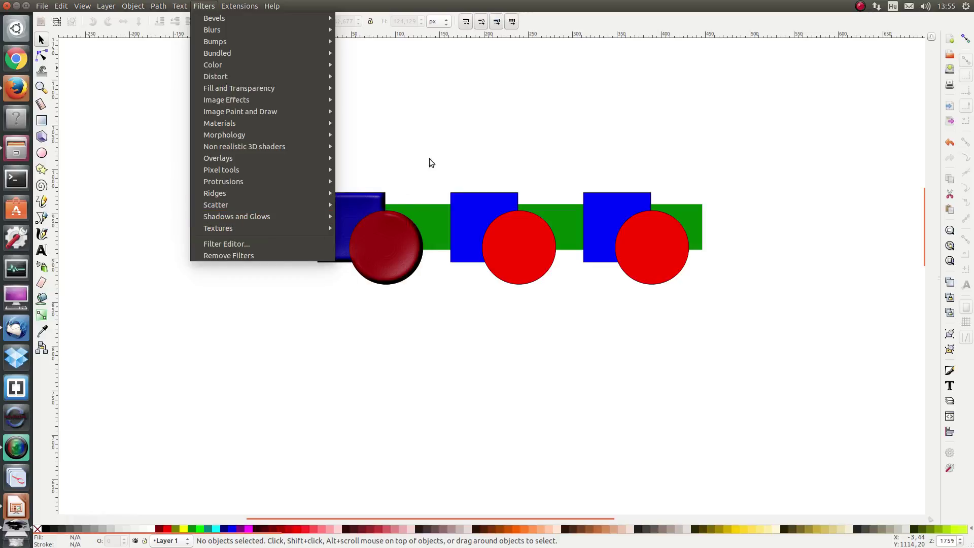
click(489, 130)
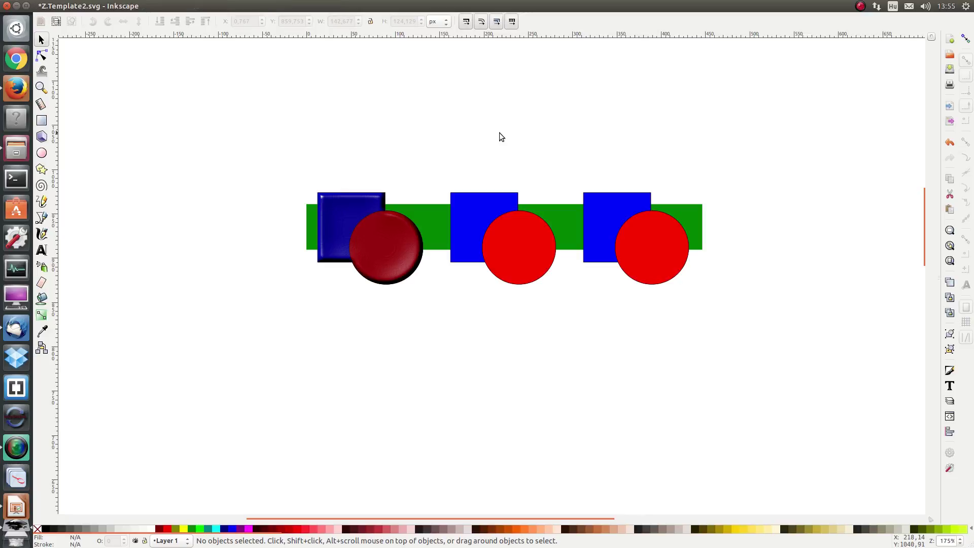